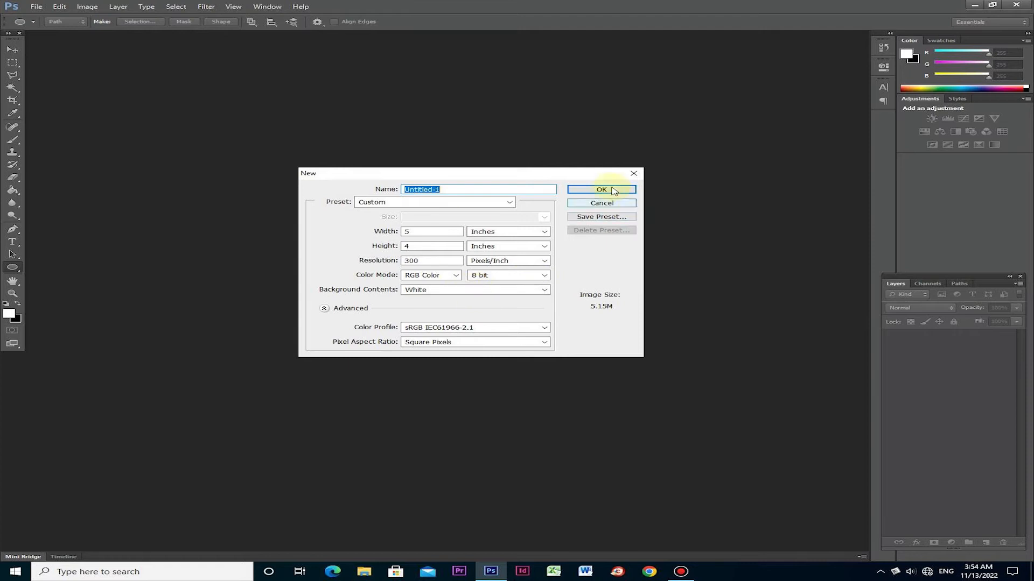
# - Create a 5 × 4 inch RGB document at 300 pixels/inch with white background contents, and set the Ellipse tool to Path mode
pyautogui.click(599, 189)
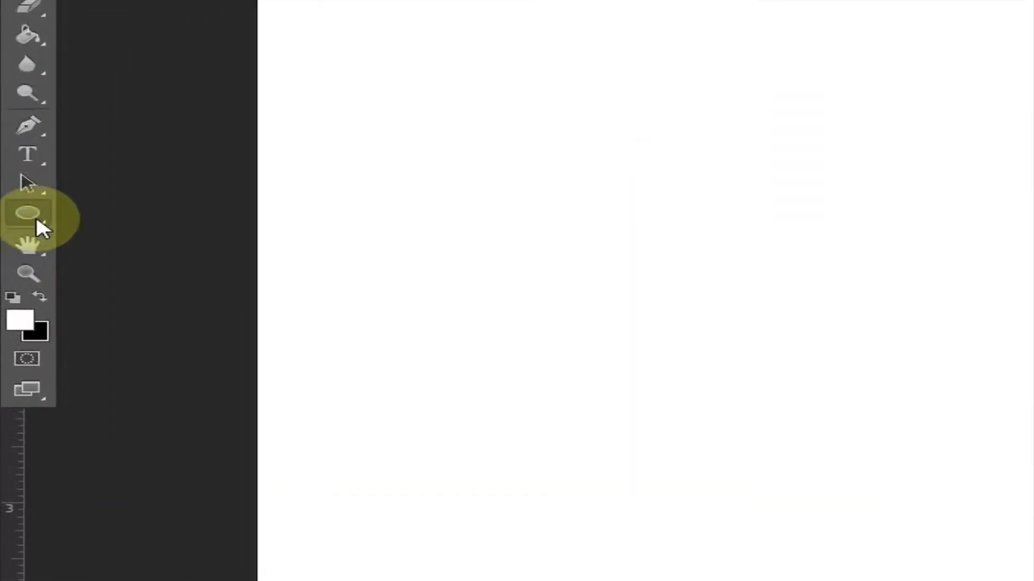
pyautogui.click(36, 218)
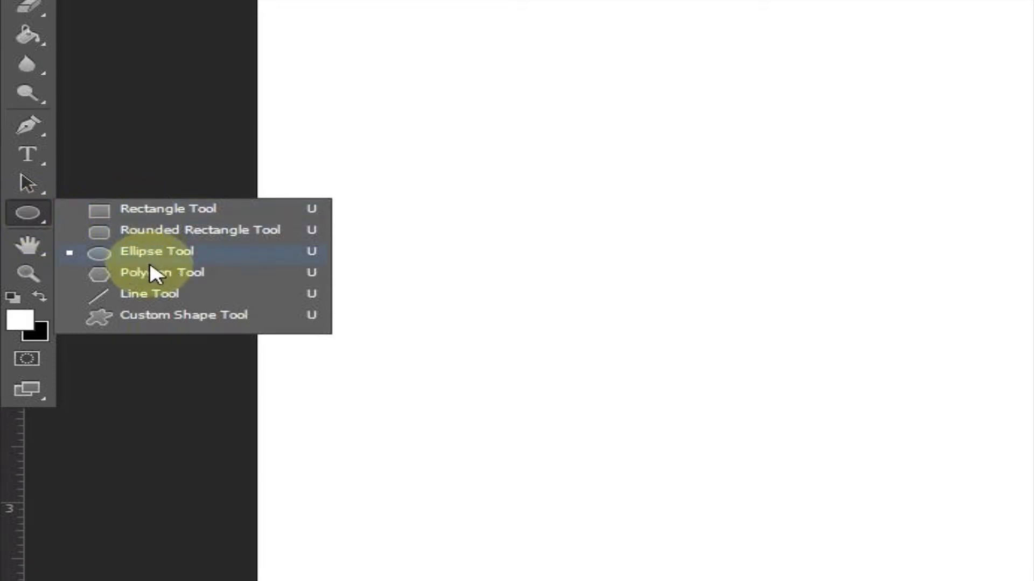
pyautogui.click(161, 250)
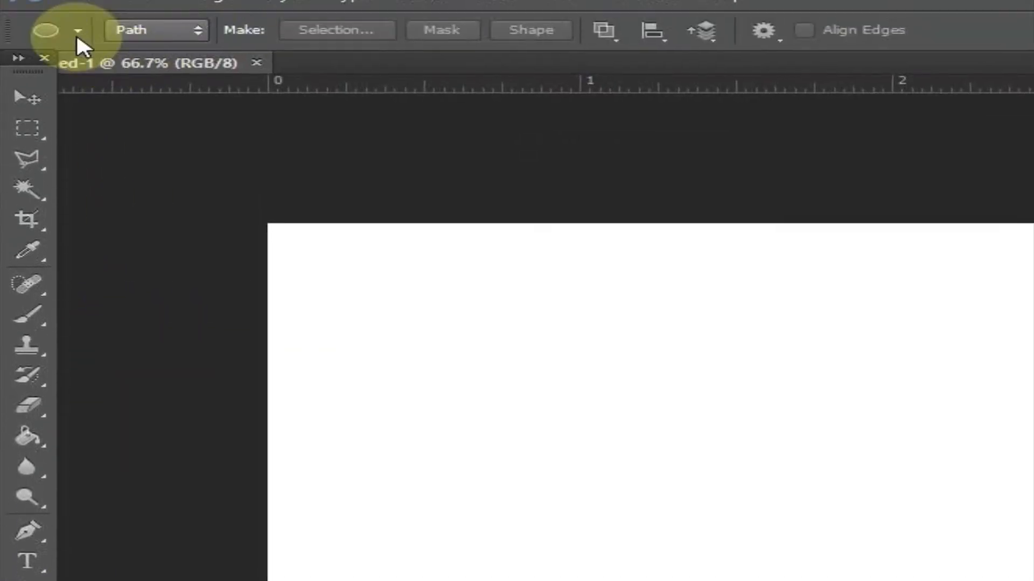
pyautogui.click(177, 35)
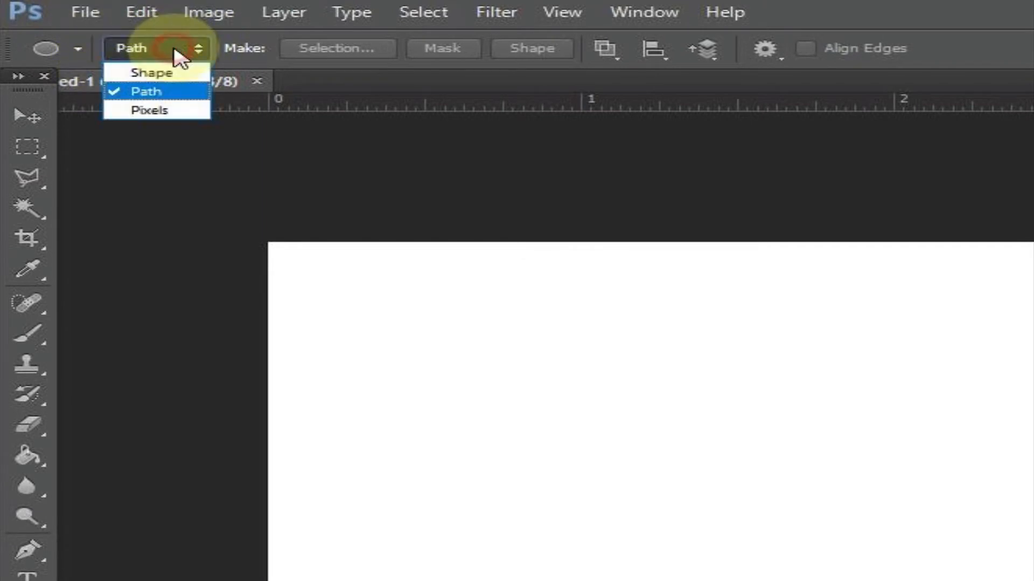
pyautogui.click(162, 73)
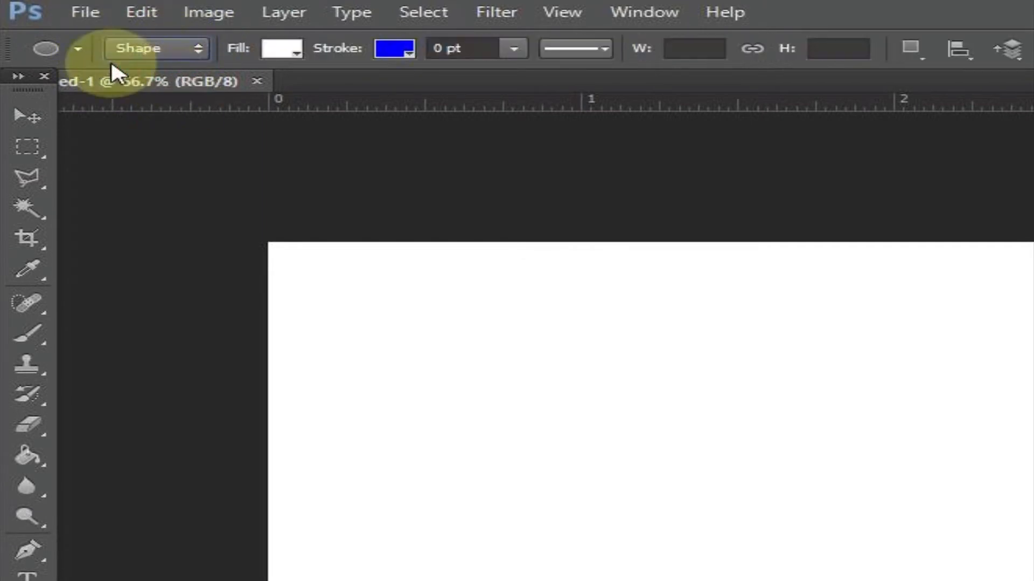
pyautogui.click(145, 53)
pyautogui.click(153, 91)
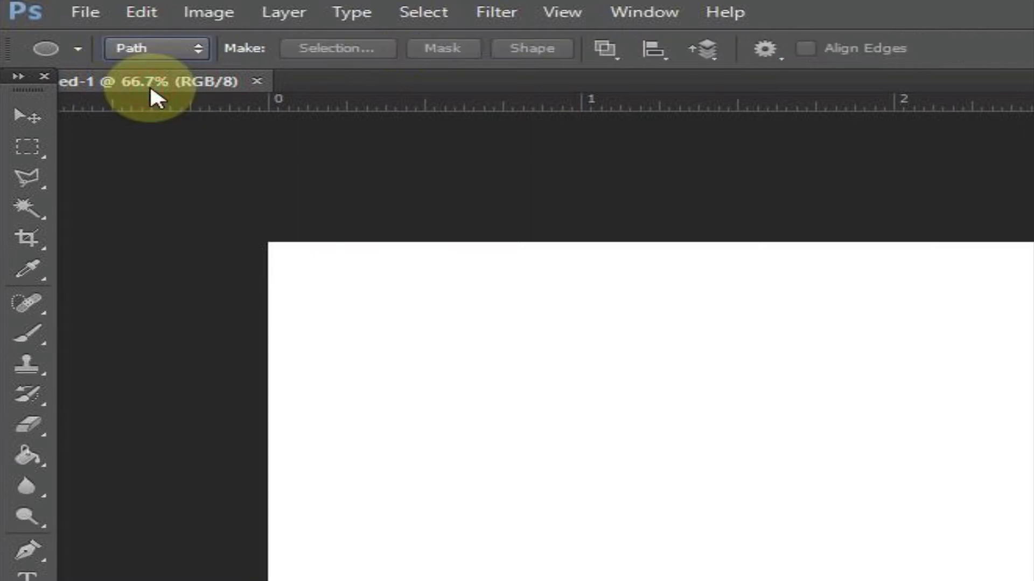
# - Draw a circular path about 2.38 inches wide and 2.95 inches high near the middle of the canvas
pyautogui.moveTo(846, 524); pyautogui.dragTo(601, 471)
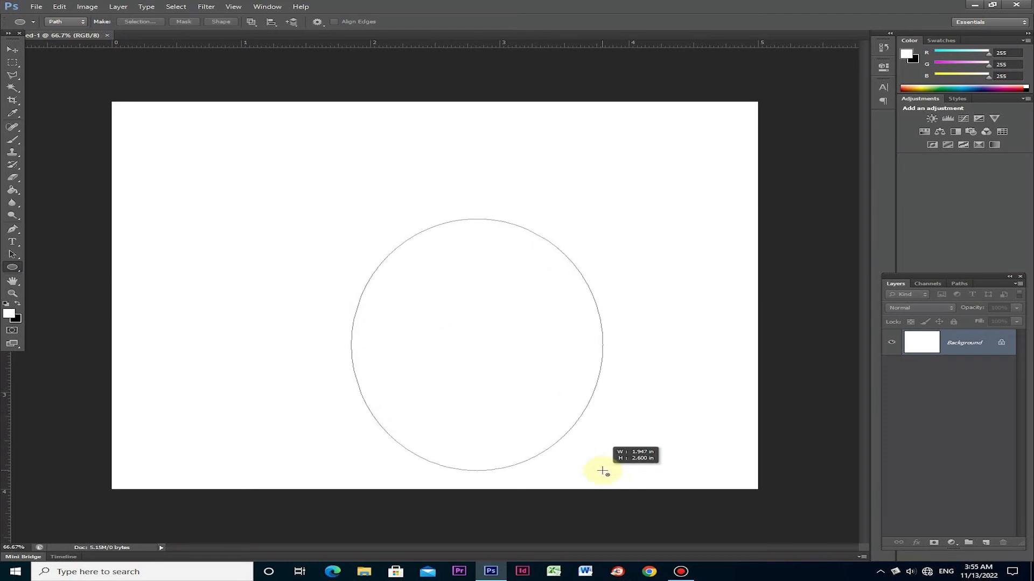
pyautogui.hotkey('alt', 'shift')
pyautogui.moveTo(602, 471); pyautogui.dragTo(622, 453)
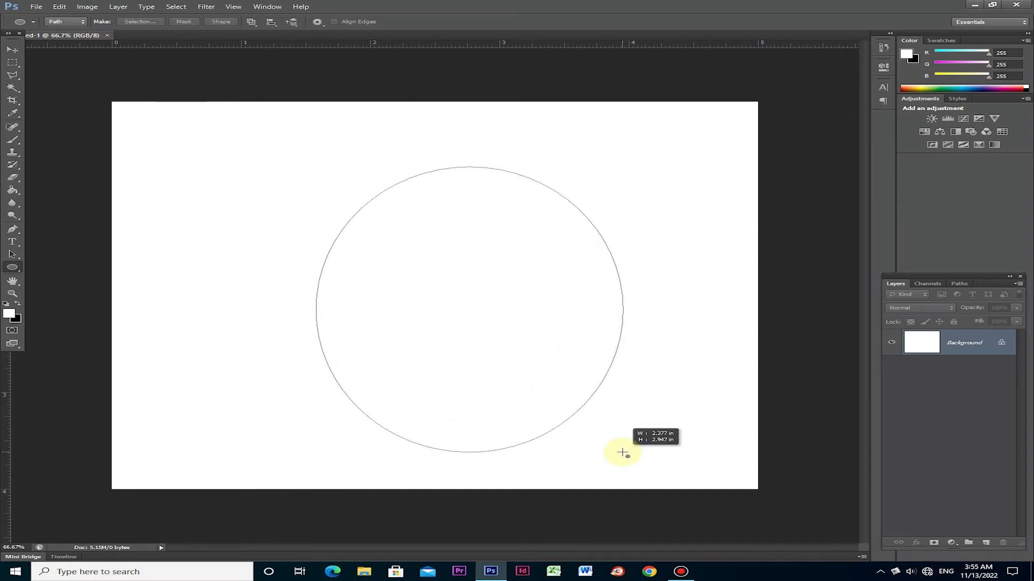
pyautogui.moveTo(622, 452); pyautogui.dragTo(623, 454)
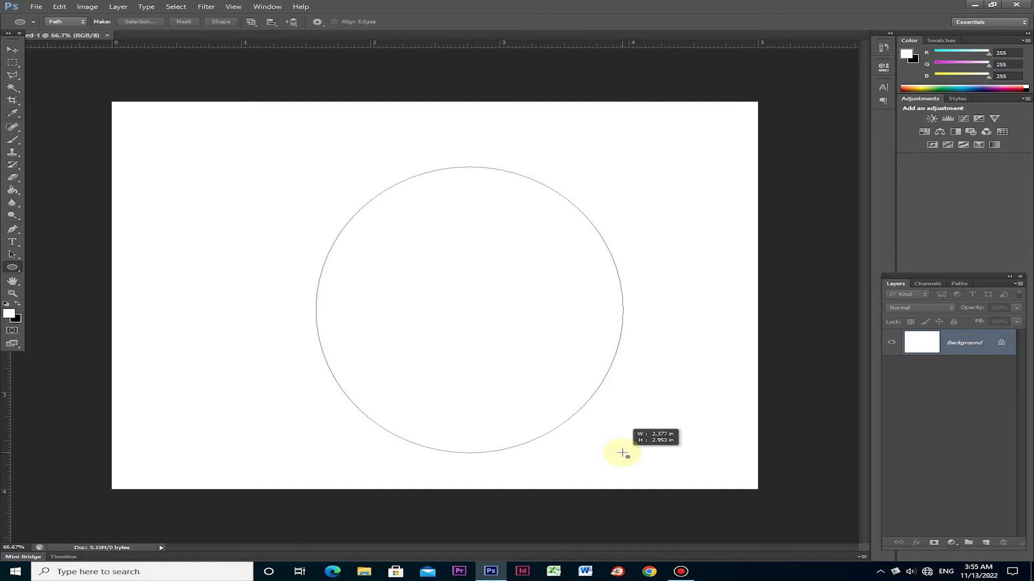
pyautogui.moveTo(622, 453); pyautogui.dragTo(622, 451)
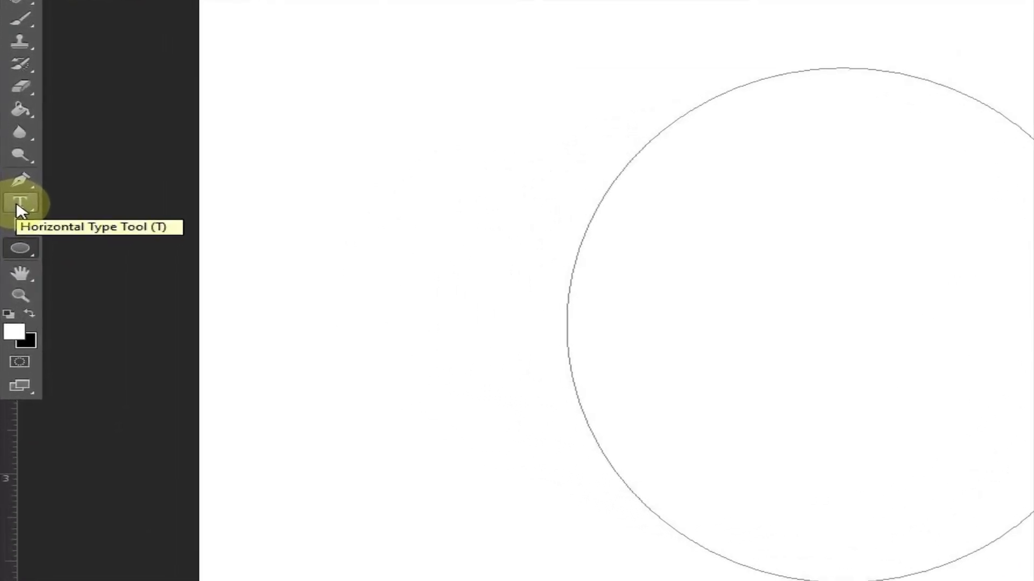
# - Add the text "Adobe Photoshop" along the outside of the circular path with the Horizontal Type tool
pyautogui.moveTo(17, 206); pyautogui.dragTo(112, 202)
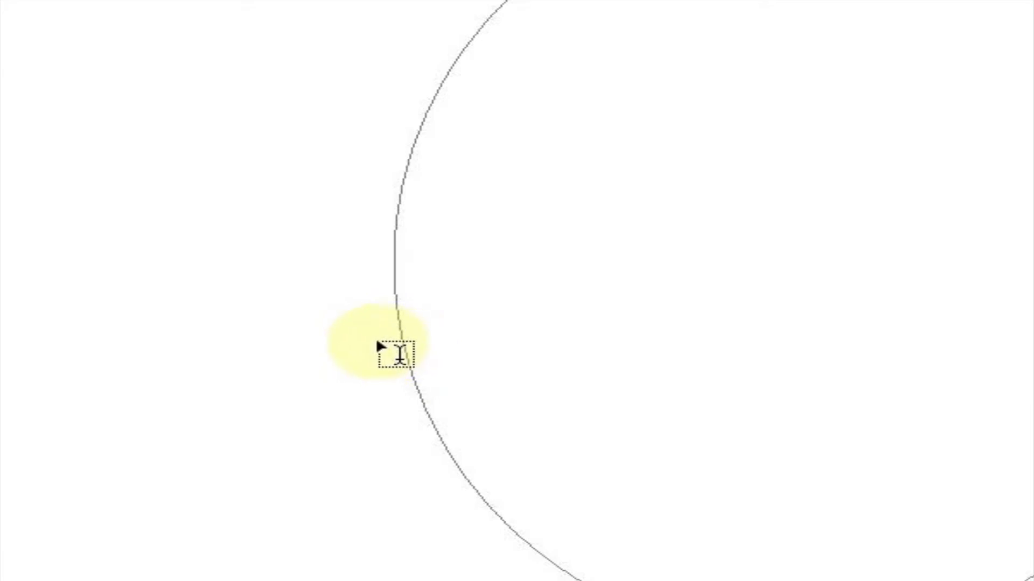
pyautogui.click(379, 343)
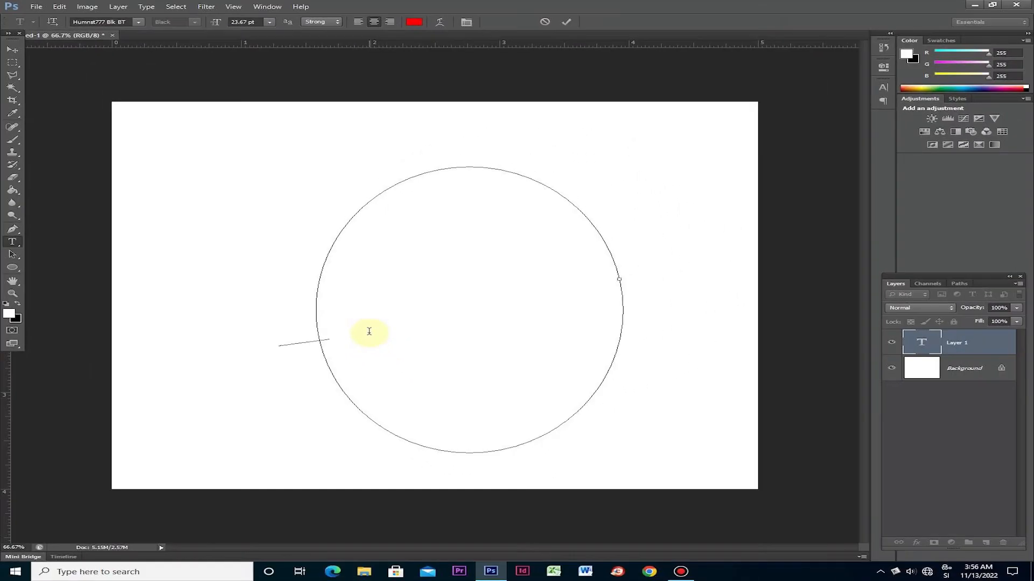
pyautogui.hotkey('alt', 'shift')
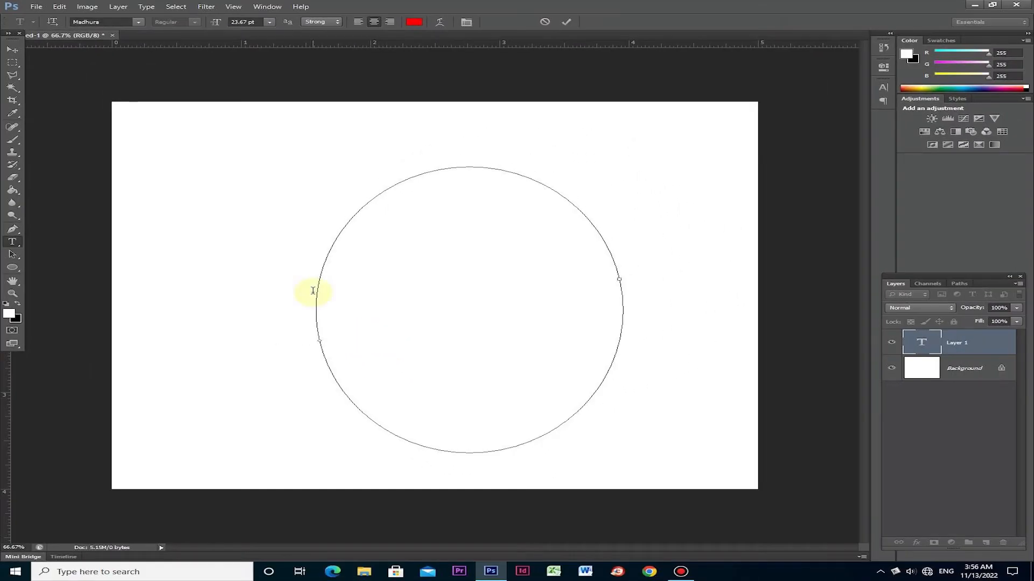
pyautogui.write('dobe Ph')
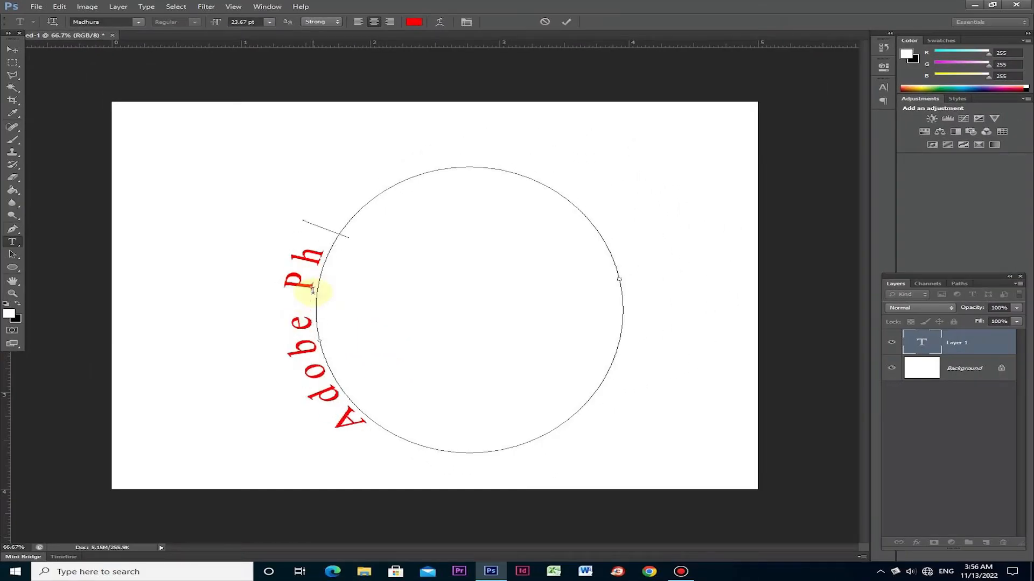
pyautogui.write('otoshop')
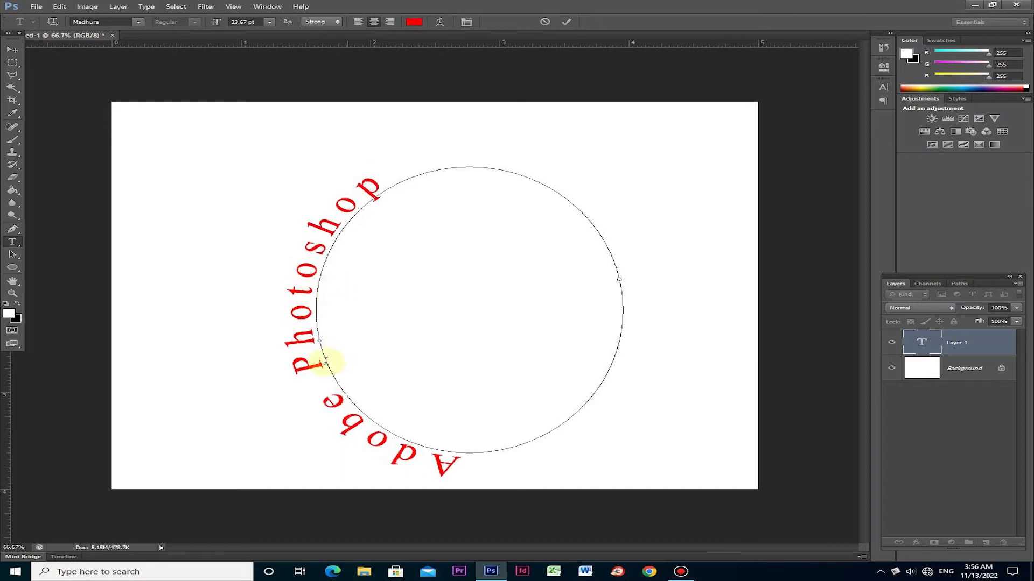
pyautogui.press('ctrl')
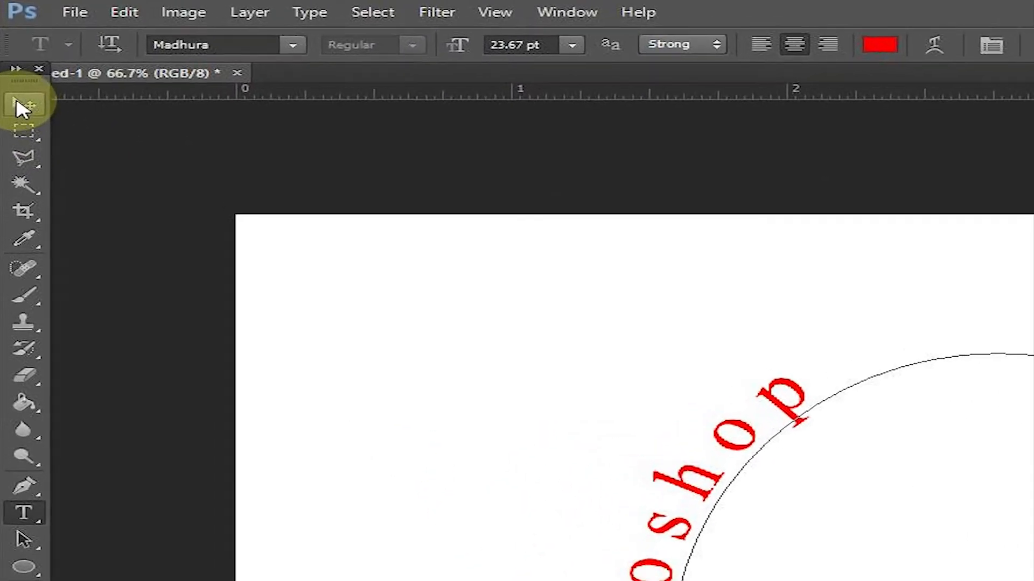
pyautogui.click(11, 50)
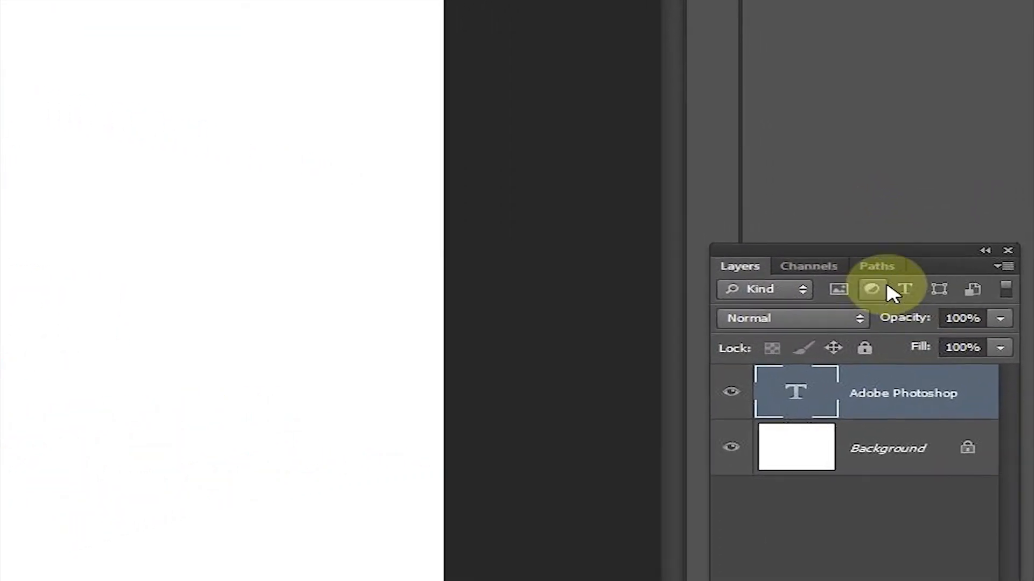
# - Select the Adobe Photoshop type path and slide its text along the circle with the Path Selection tool until it is centred at the top
pyautogui.click(861, 276)
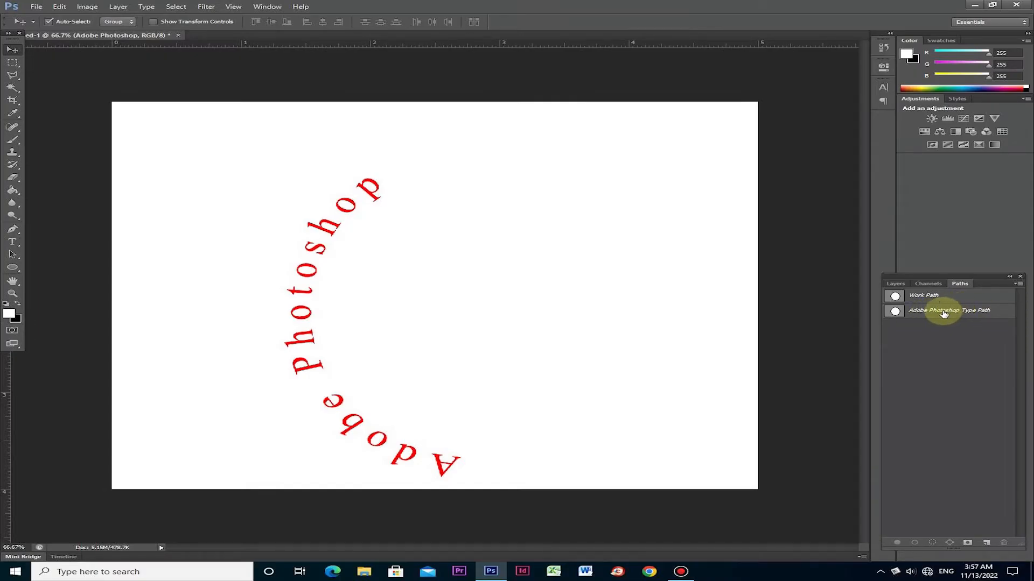
pyautogui.click(943, 314)
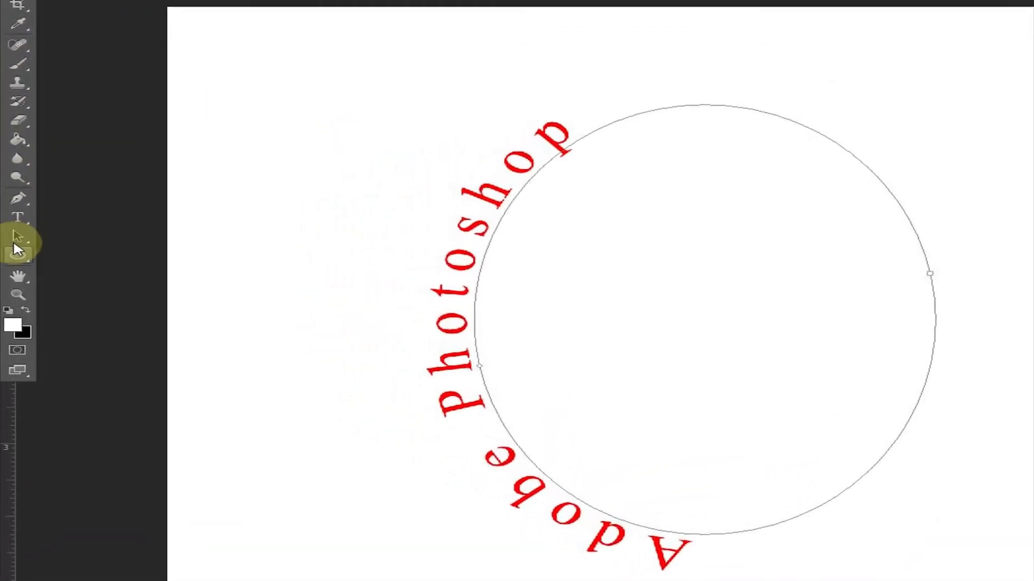
pyautogui.rightClick(18, 237)
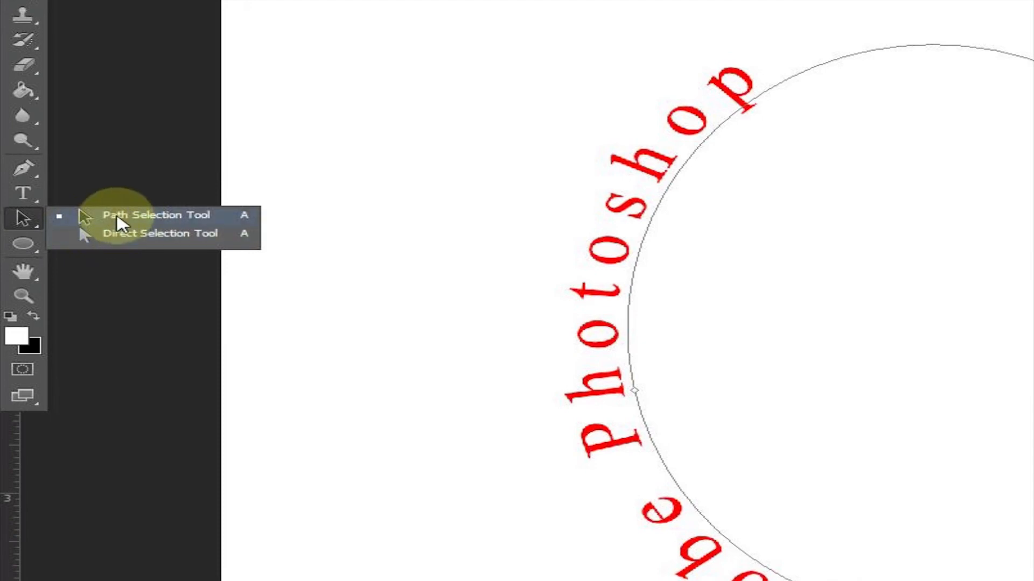
pyautogui.click(117, 217)
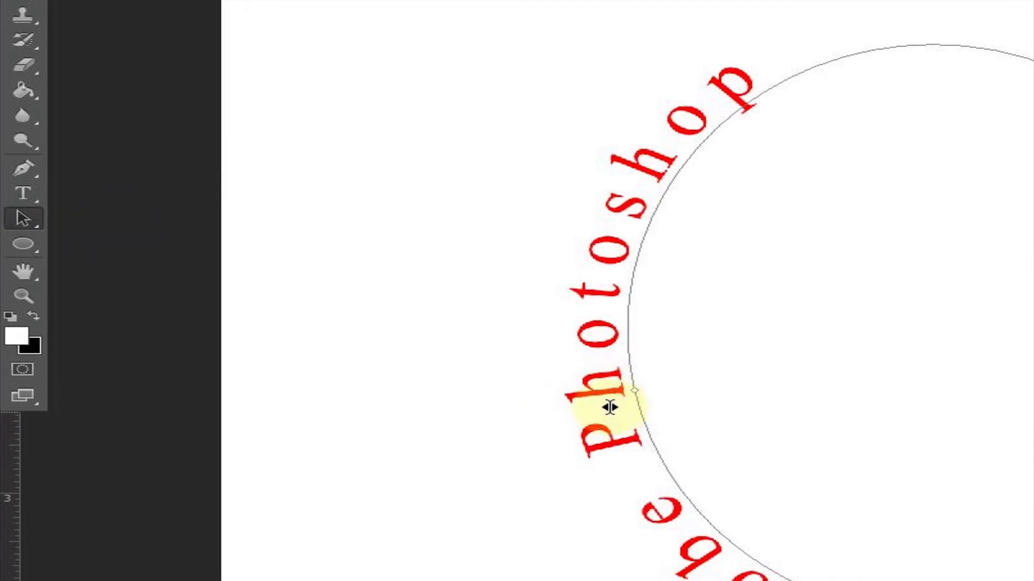
pyautogui.moveTo(606, 408)
pyautogui.mouseDown()
pyautogui.moveTo(599, 251)
pyautogui.moveTo(639, 147)
pyautogui.moveTo(708, 76)
pyautogui.moveTo(837, 30)
pyautogui.moveTo(909, 22)
pyautogui.mouseUp()
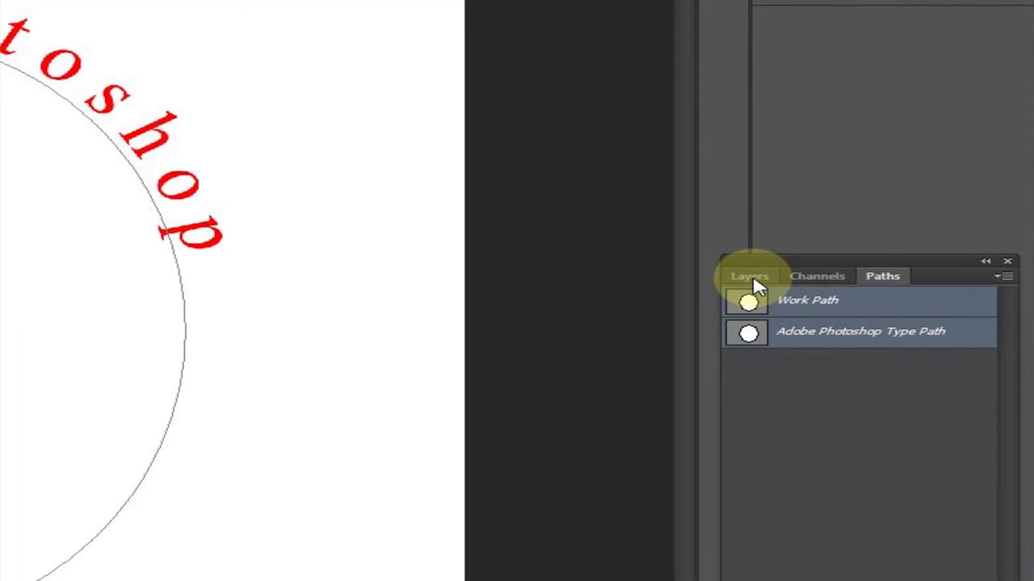
# - Duplicate the Adobe Photoshop text layer and hide the original layer
pyautogui.click(754, 280)
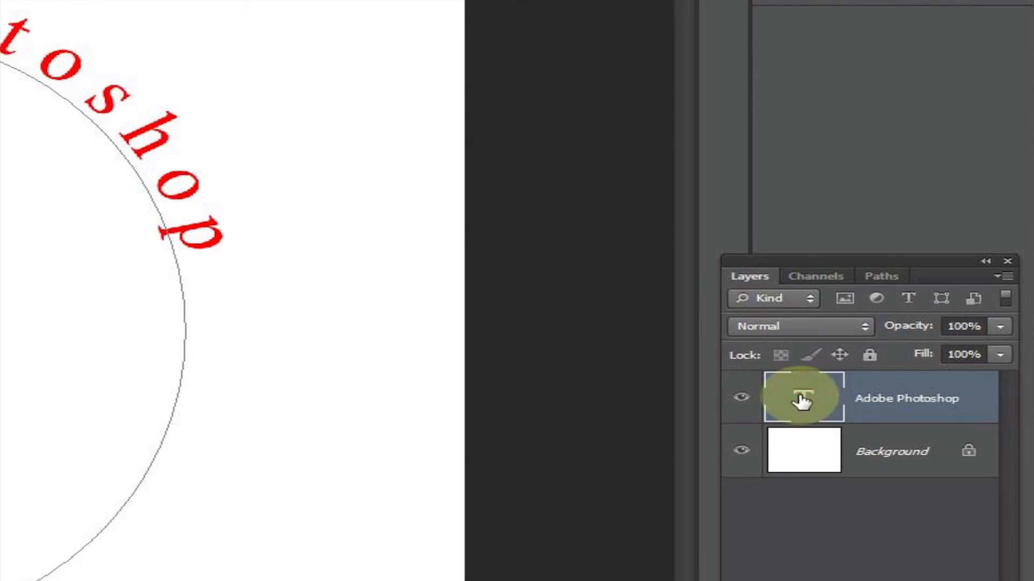
pyautogui.hotkey('ctrl', 'j')
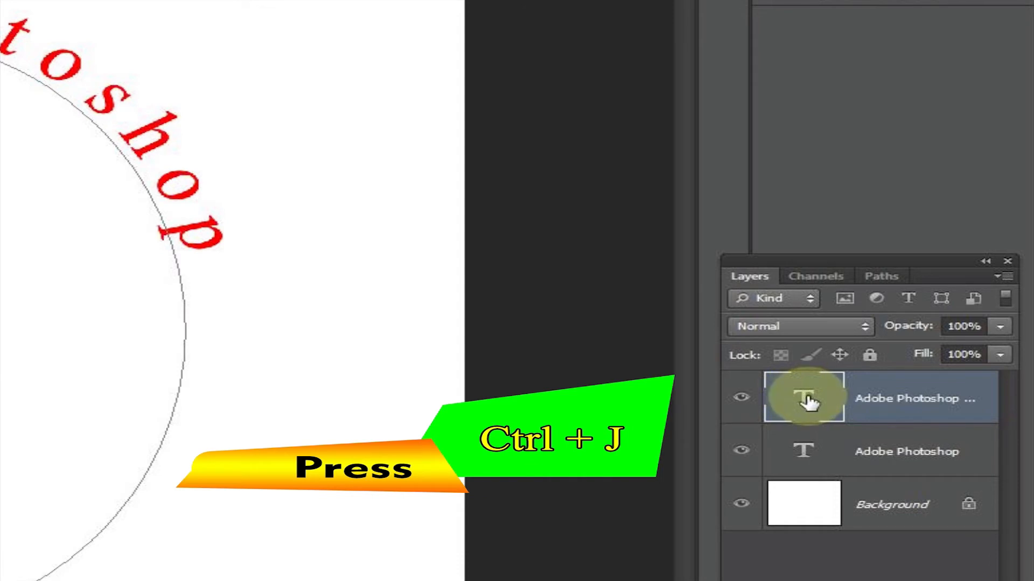
pyautogui.click(742, 457)
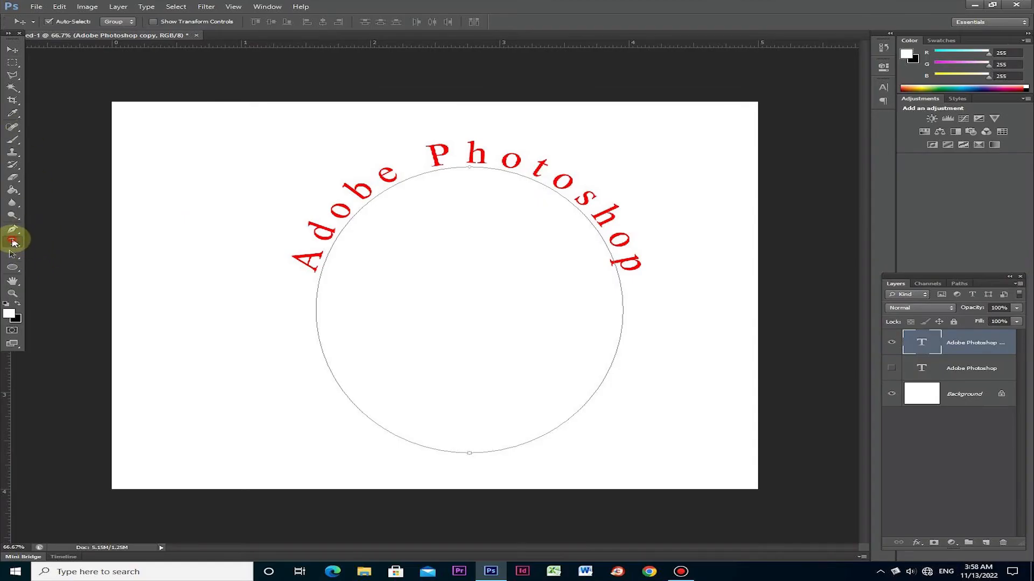
# - Replace the duplicated layer's curved text with "Creative Graphics"
pyautogui.click(11, 242)
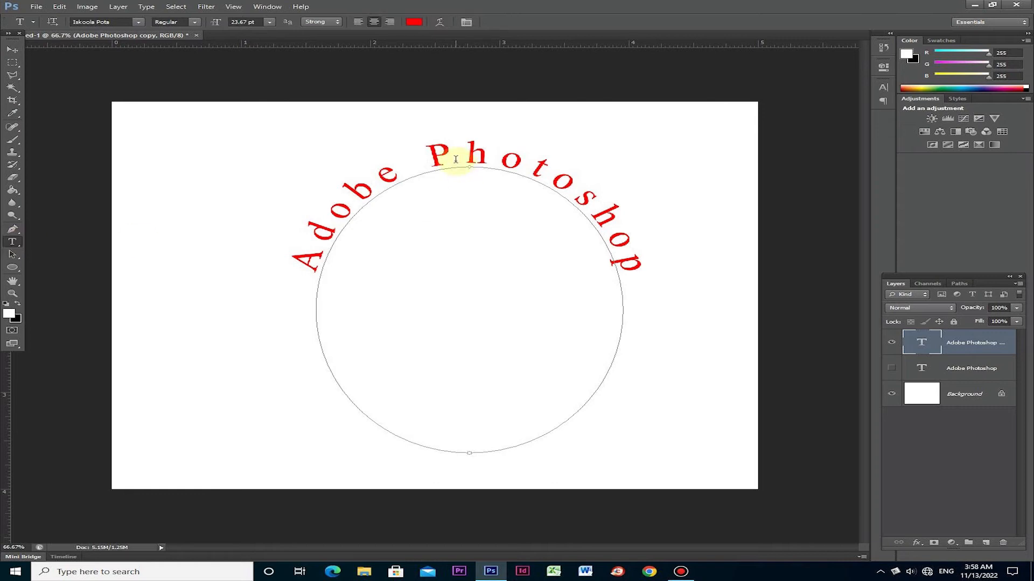
pyautogui.tripleClick(456, 159)
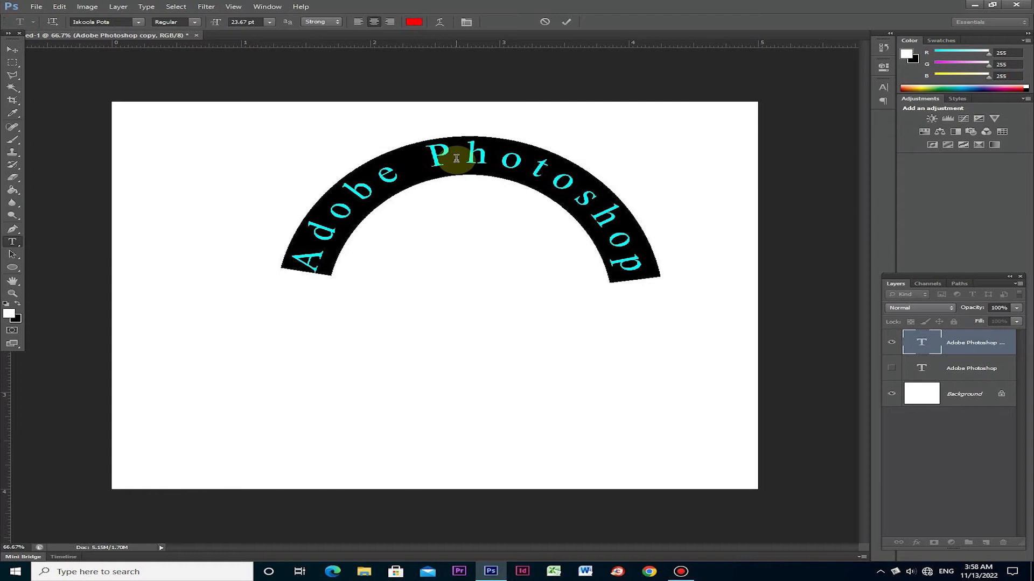
pyautogui.write('Crea')
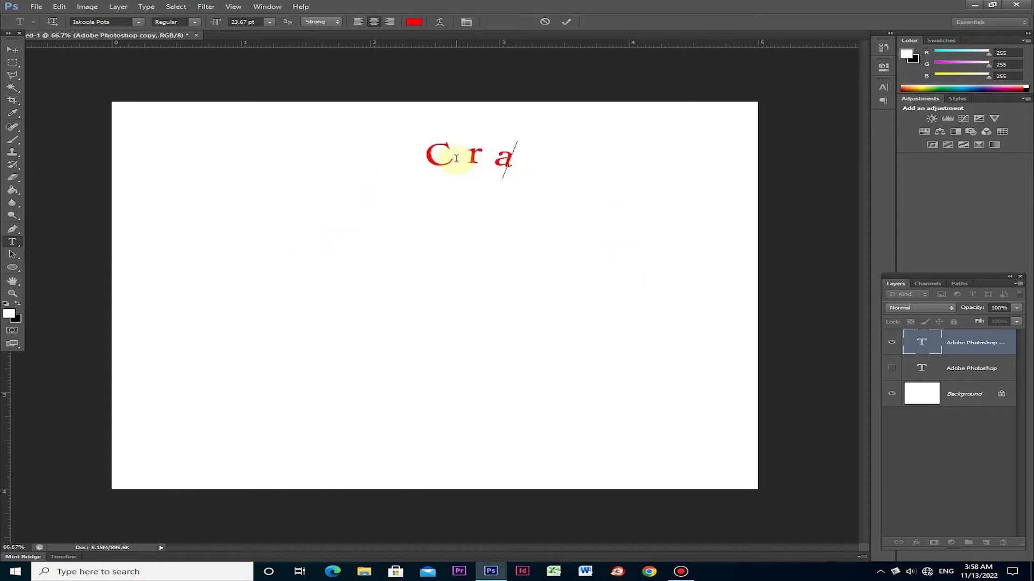
pyautogui.write('tive')
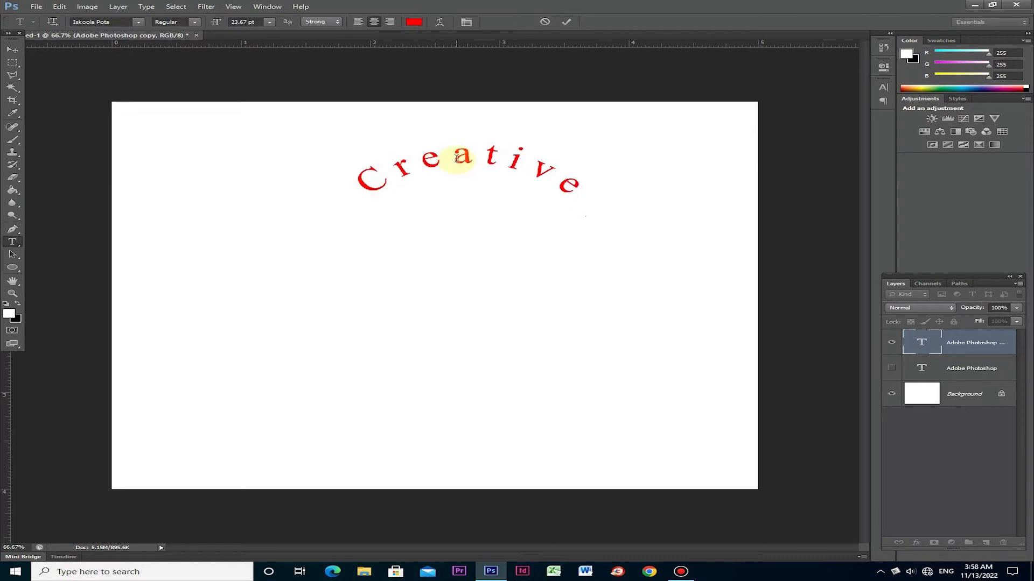
pyautogui.write(' Graphics')
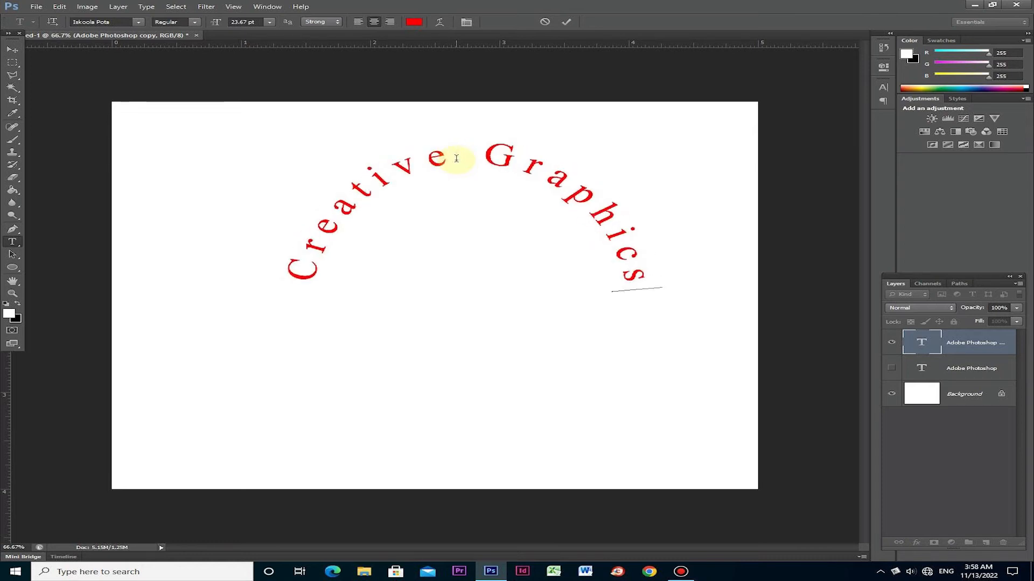
pyautogui.click(12, 48)
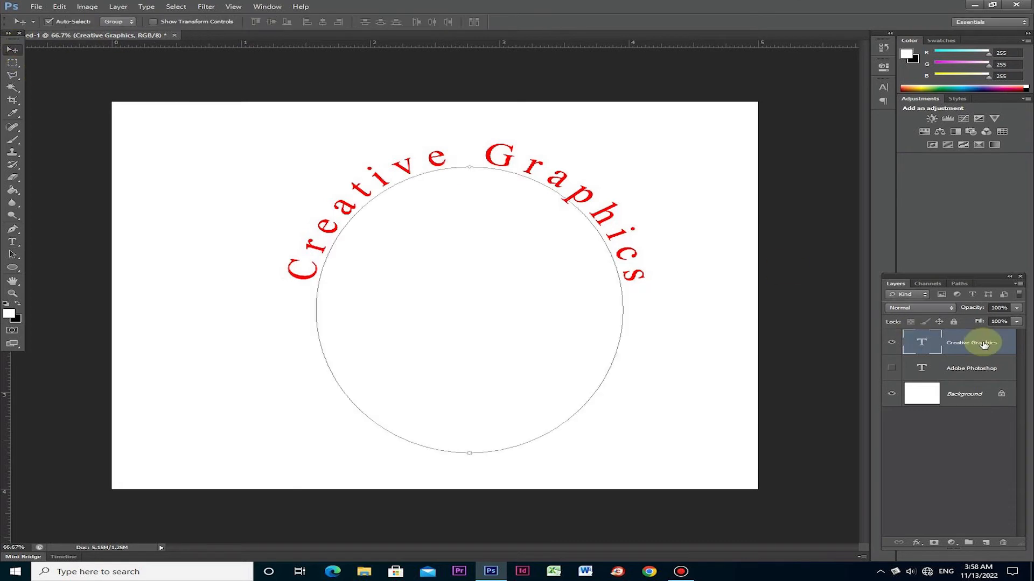
# - Move the "Creative Graphics" text along its type path to the circle's bottom and flip it to the inside with the Path Selection tool
pyautogui.click(961, 284)
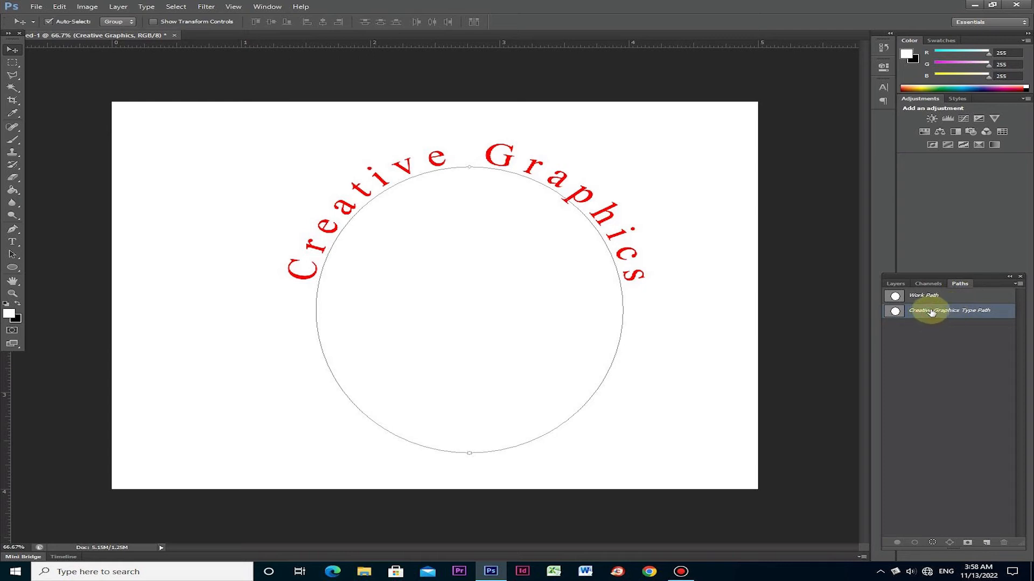
pyautogui.click(13, 254)
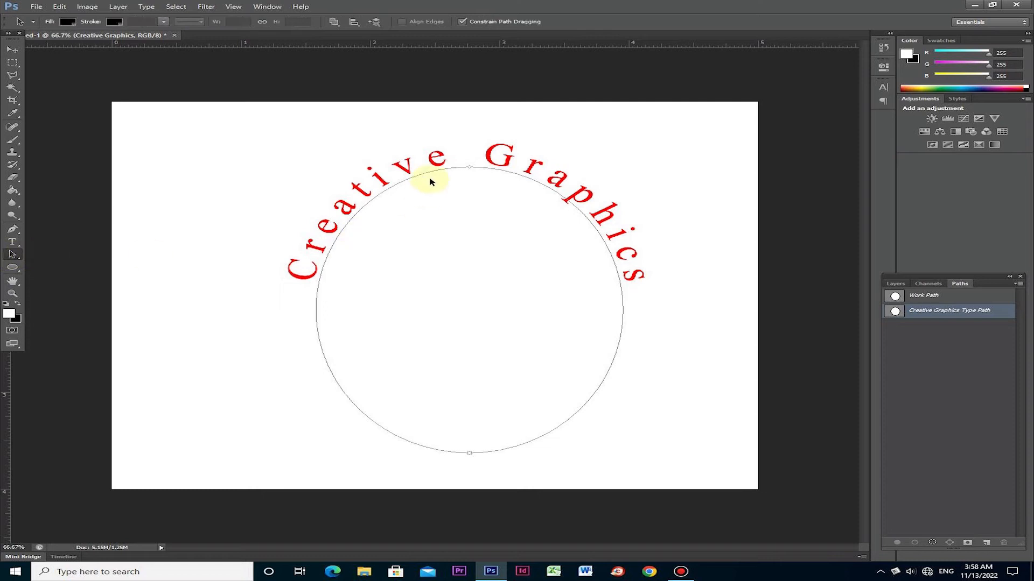
pyautogui.moveTo(415, 164); pyautogui.dragTo(324, 372)
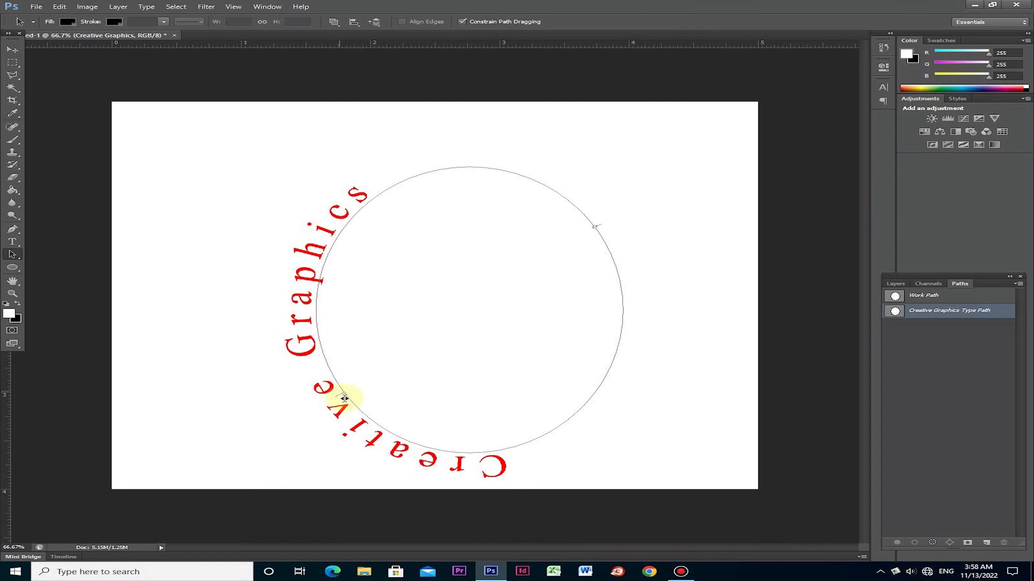
pyautogui.moveTo(356, 408); pyautogui.dragTo(457, 452)
pyautogui.moveTo(460, 443)
pyautogui.mouseDown()
pyautogui.moveTo(460, 430)
pyautogui.moveTo(455, 467)
pyautogui.moveTo(457, 436)
pyautogui.moveTo(460, 467)
pyautogui.moveTo(467, 436)
pyautogui.moveTo(455, 433)
pyautogui.mouseUp()
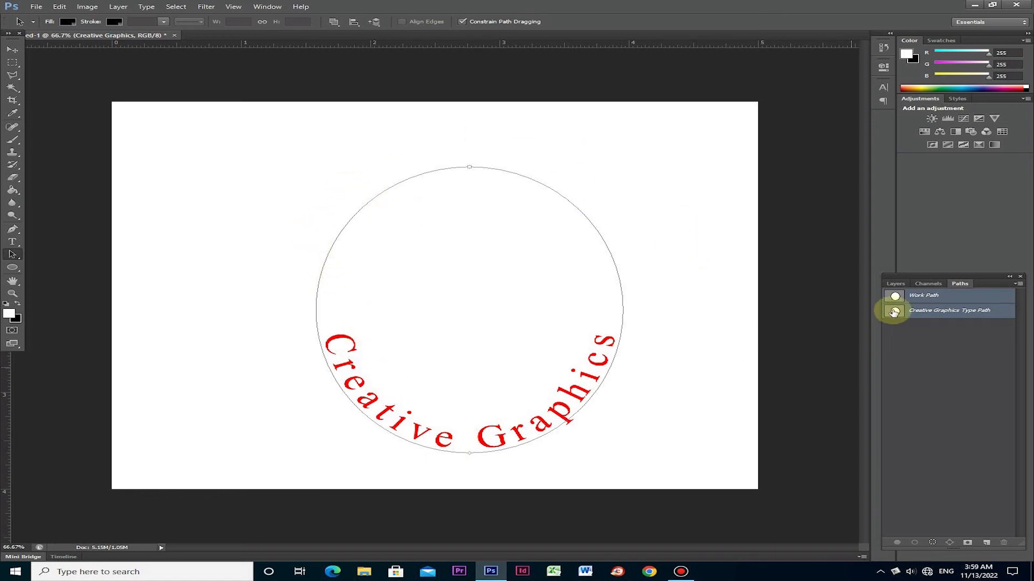
# - Make the Adobe Photoshop text layer visible again and delete the circle's Work Path
pyautogui.click(896, 284)
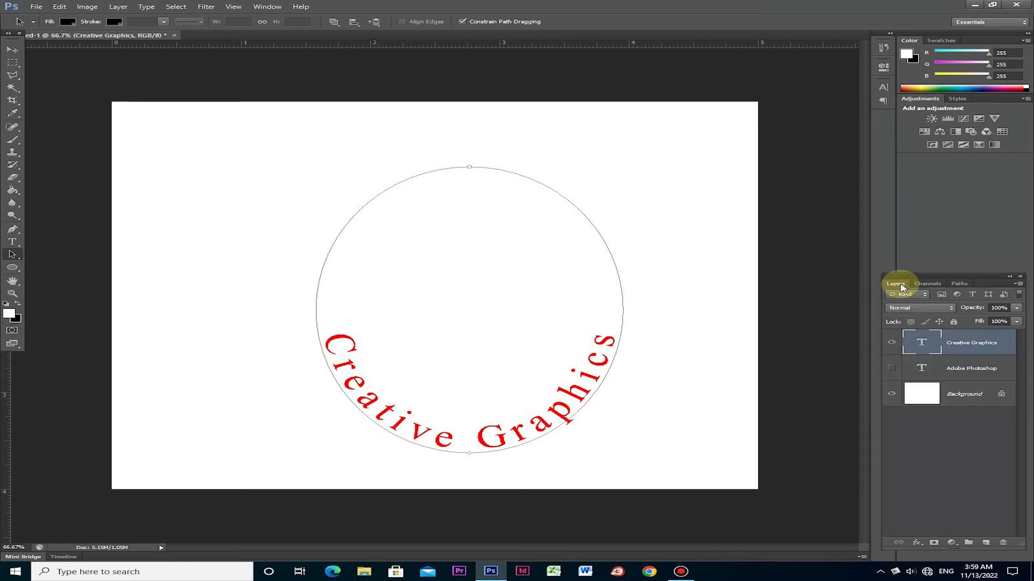
pyautogui.click(891, 370)
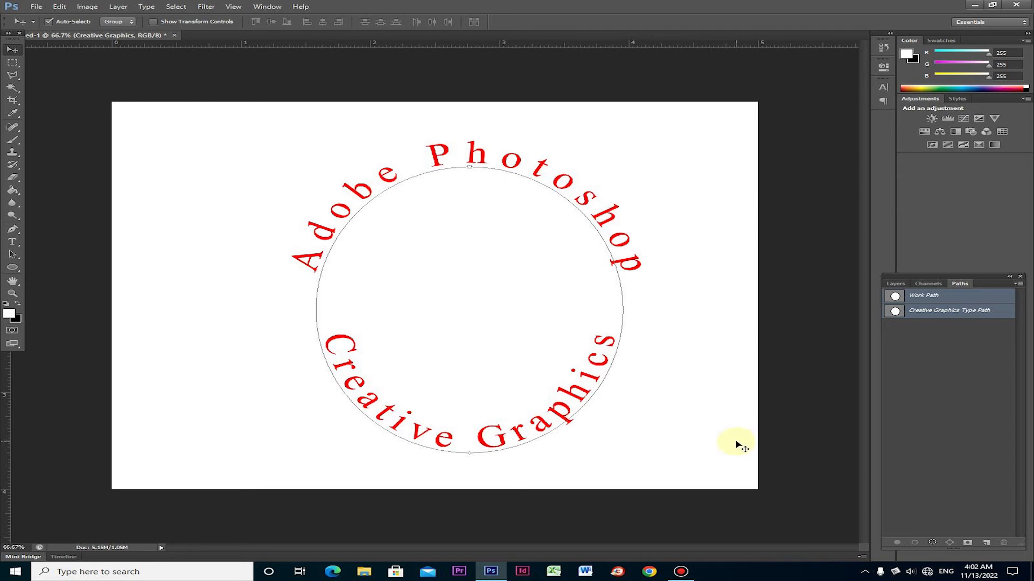
pyautogui.hotkey('alt', '[')
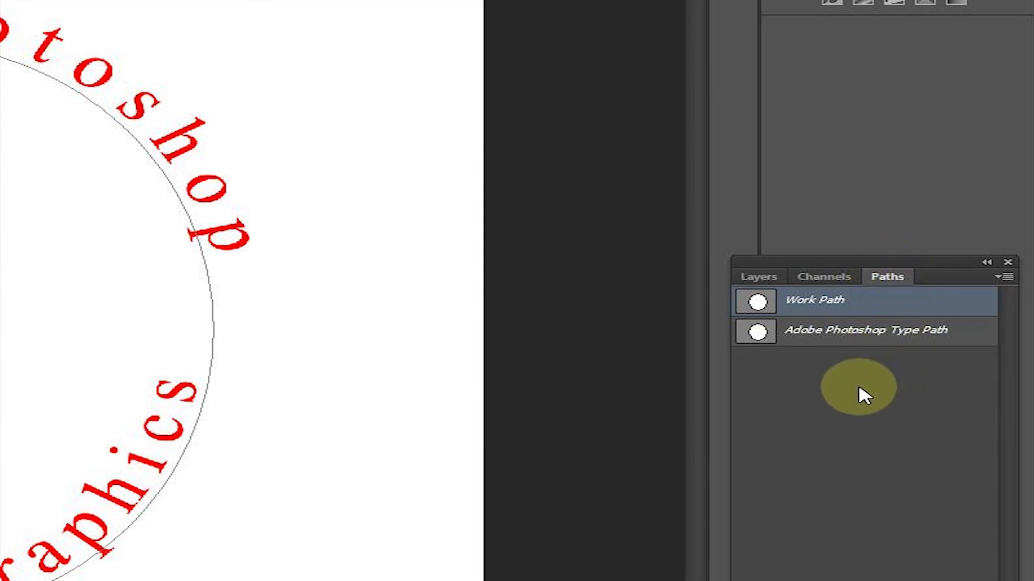
pyautogui.rightClick(755, 306)
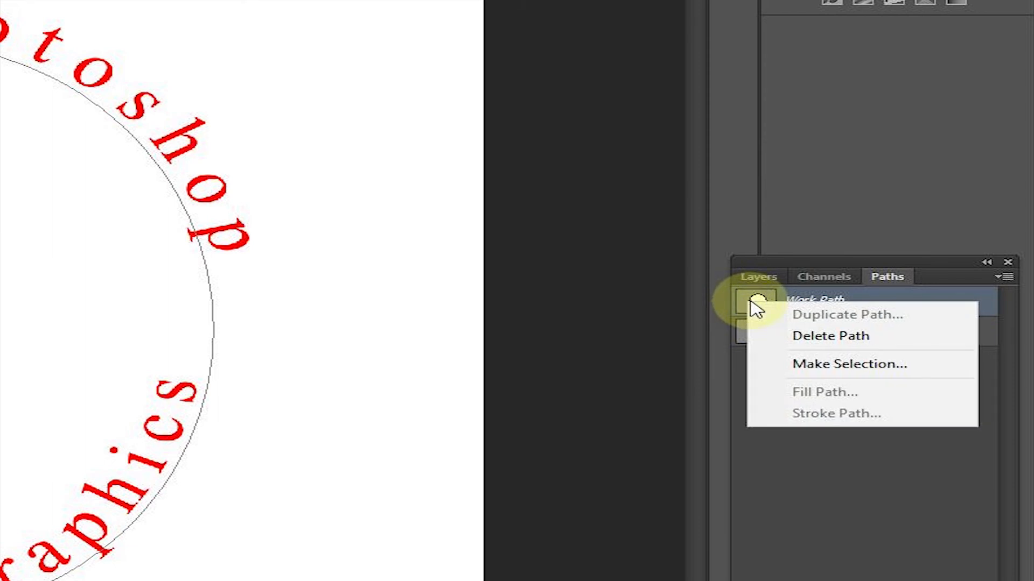
pyautogui.click(800, 336)
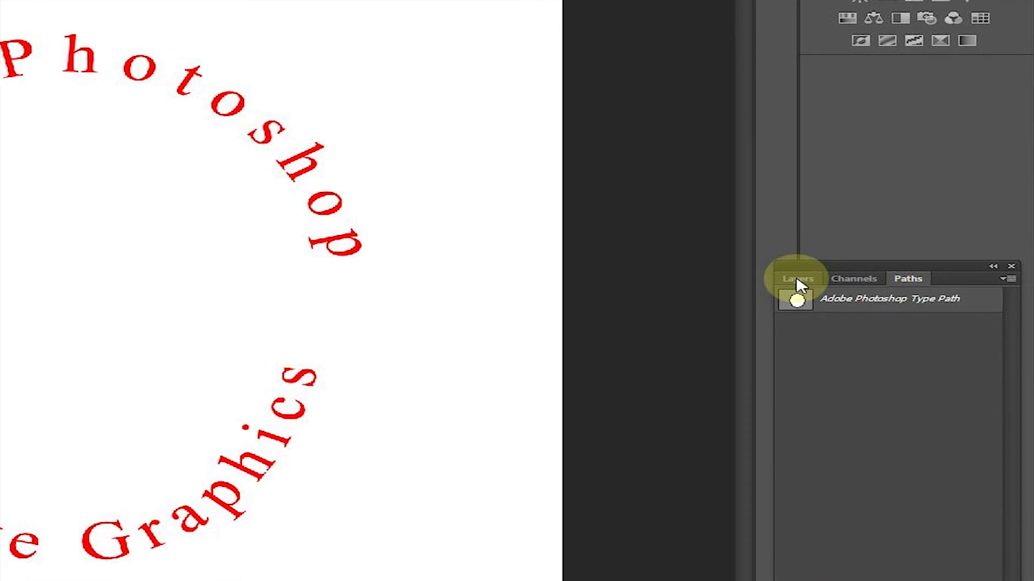
# - Select the Creative Graphics and Adobe Photoshop text layers together and put them in a group
pyautogui.click(797, 280)
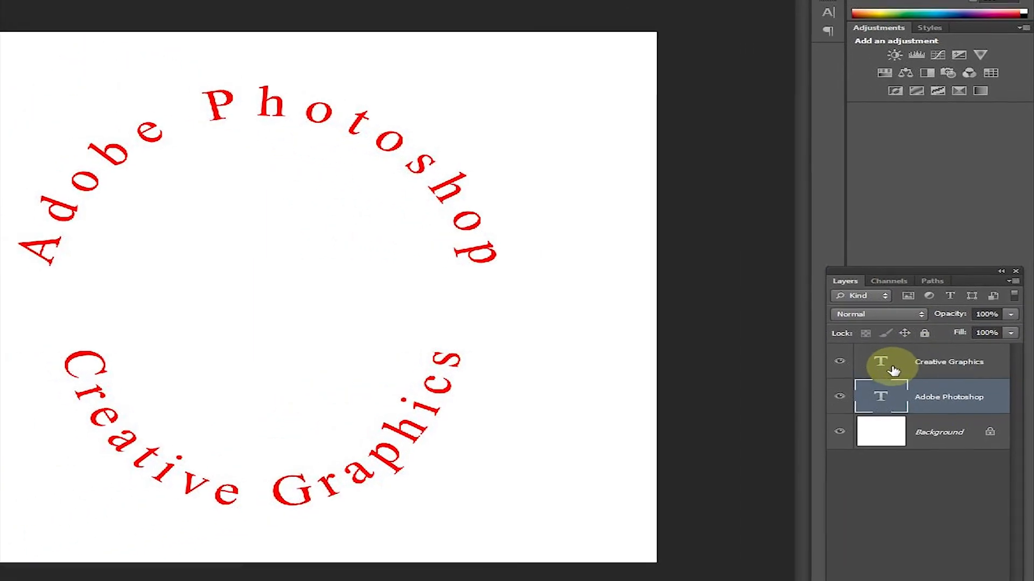
pyautogui.click(885, 366)
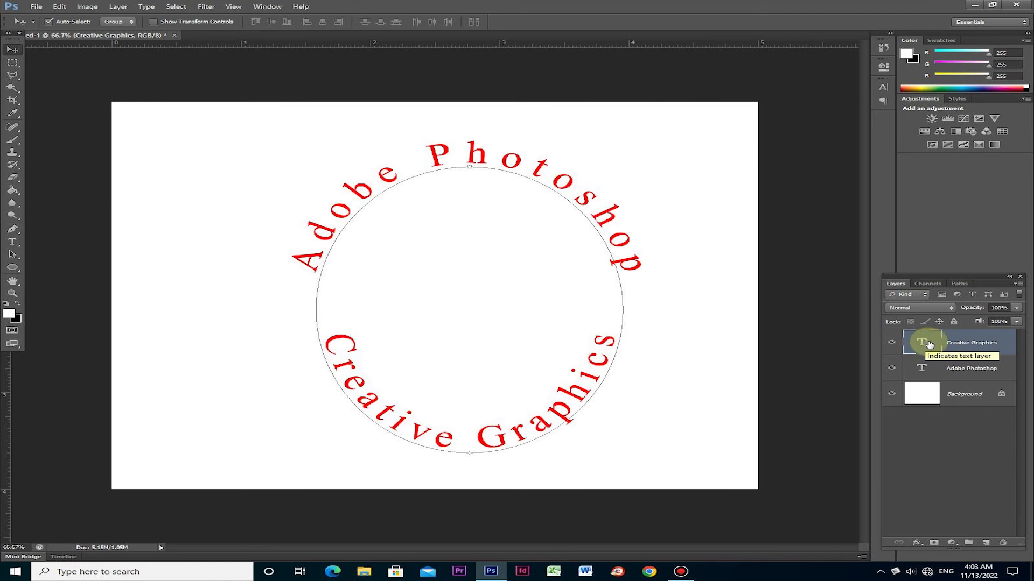
pyautogui.keyDown('shift'); pyautogui.click(934, 372); pyautogui.keyUp('shift')
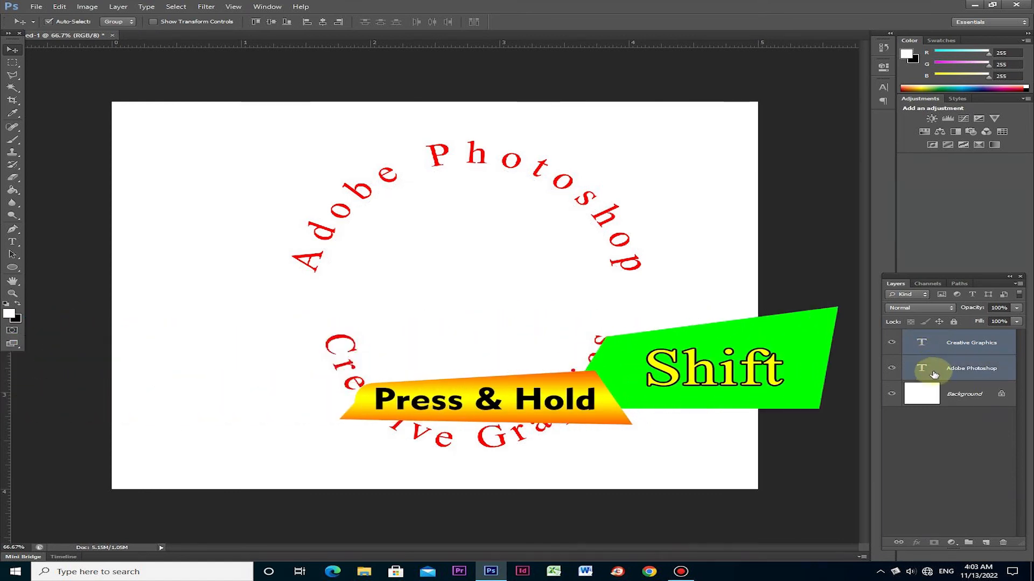
pyautogui.click(921, 345)
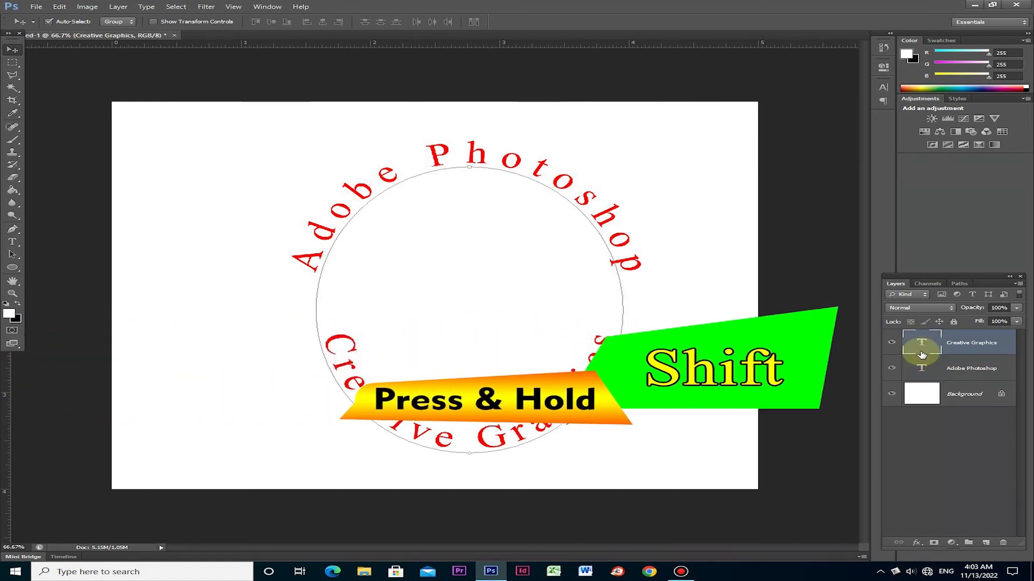
pyautogui.keyDown('shift'); pyautogui.click(921, 368); pyautogui.keyUp('shift')
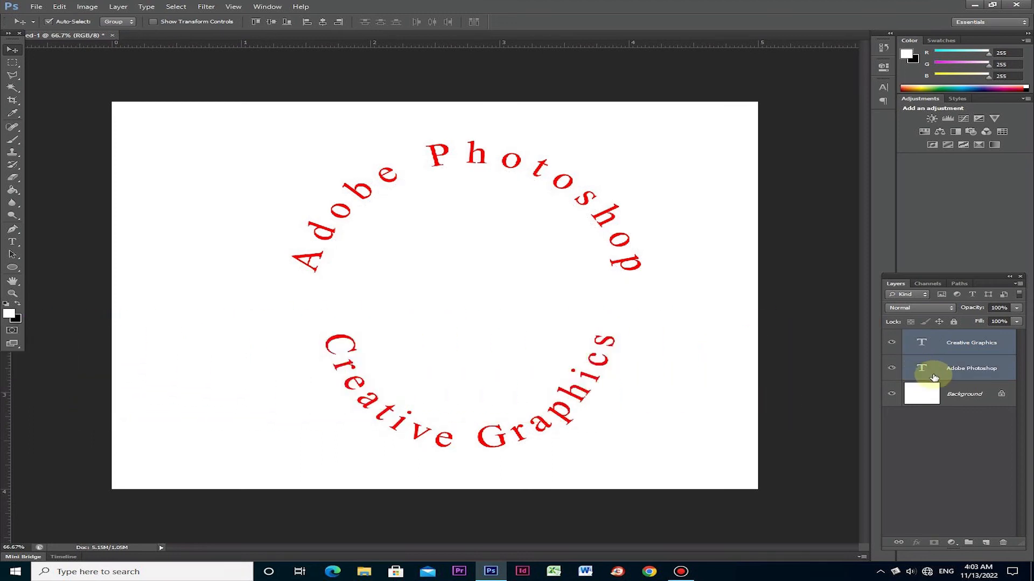
pyautogui.hotkey('ctrl', 'g')
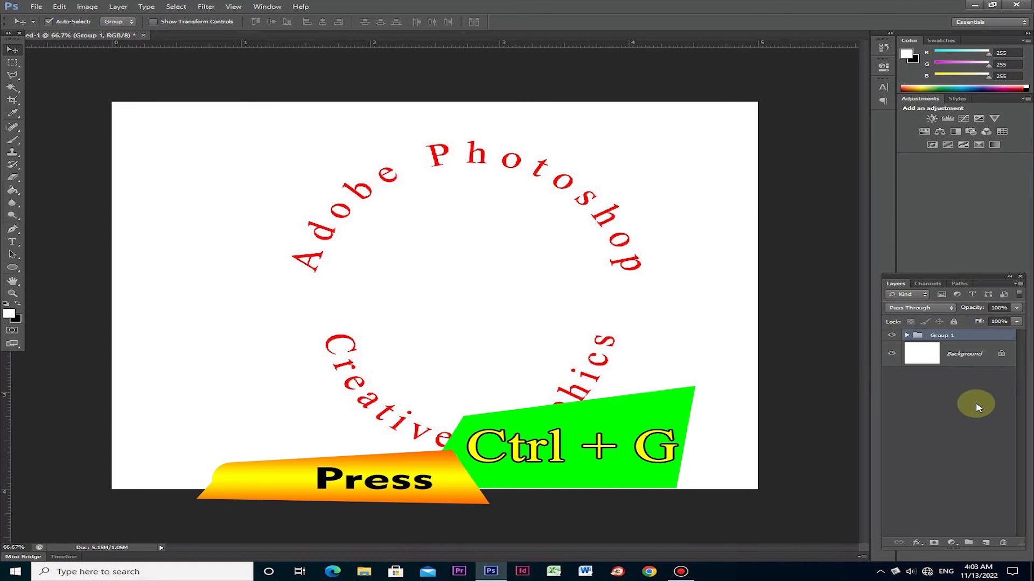
# - Move the text group slightly to the left and free-transform it to about 82% scale with about 34° rotation
pyautogui.moveTo(432, 192); pyautogui.dragTo(426, 239)
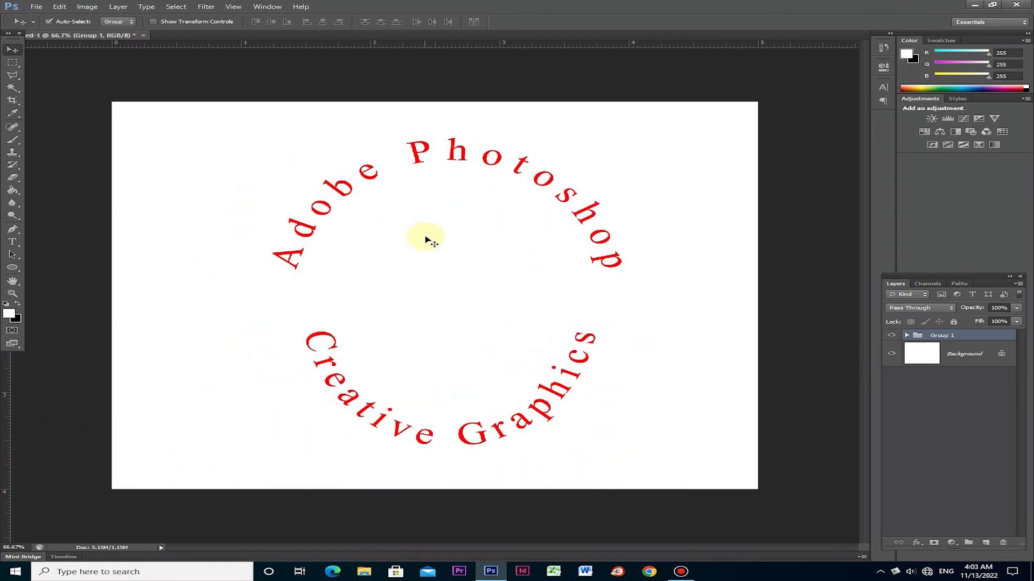
pyautogui.hotkey('ctrl', 't')
pyautogui.moveTo(276, 141); pyautogui.dragTo(366, 193)
pyautogui.moveTo(497, 246); pyautogui.dragTo(680, 247)
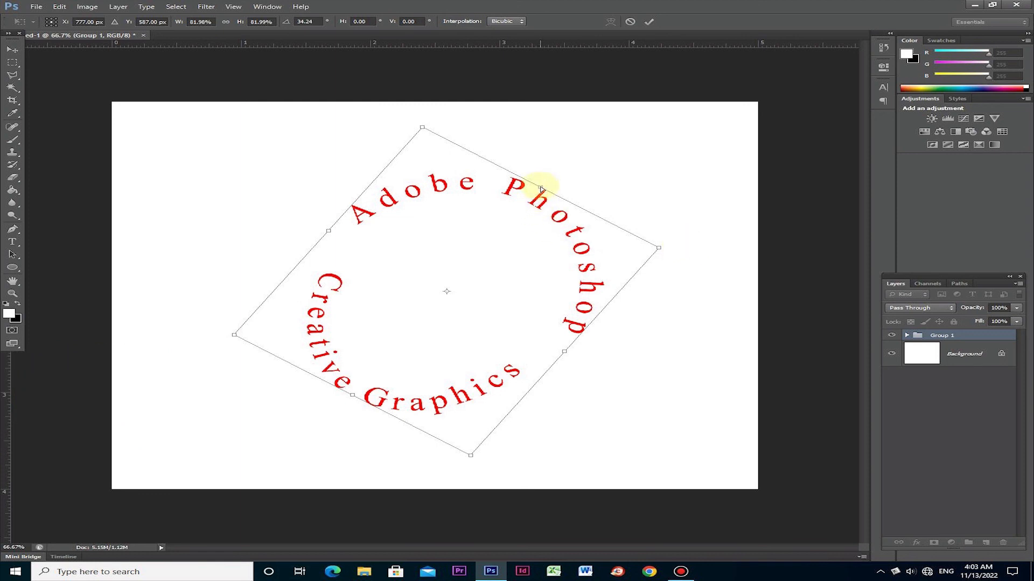
# - Skew and squash the rotated text group into a slanted oval, reposition it on the canvas, and apply the transform
pyautogui.moveTo(543, 186); pyautogui.dragTo(623, 208)
pyautogui.moveTo(375, 244); pyautogui.dragTo(405, 269)
pyautogui.moveTo(605, 364); pyautogui.dragTo(554, 364)
pyautogui.moveTo(461, 297); pyautogui.dragTo(408, 307)
pyautogui.press('Return')
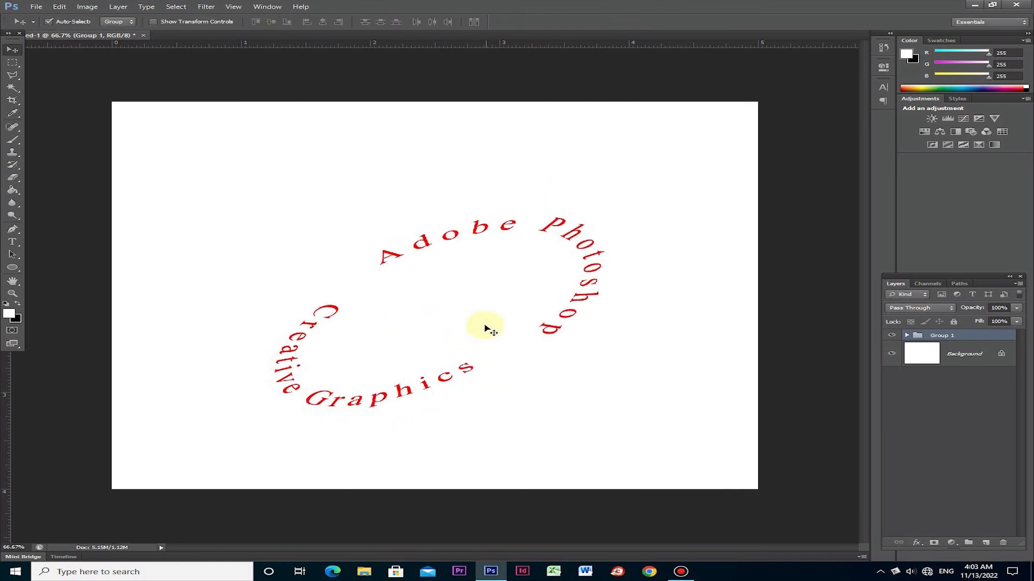
# - Enlarge the slanted text group with Free Transform and adjust its position near the middle of the canvas
pyautogui.hotkey('ctrl', 't')
pyautogui.moveTo(222, 185); pyautogui.dragTo(171, 153)
pyautogui.moveTo(567, 424); pyautogui.dragTo(570, 379)
pyautogui.press('Return')
pyautogui.moveTo(506, 305); pyautogui.dragTo(508, 299)
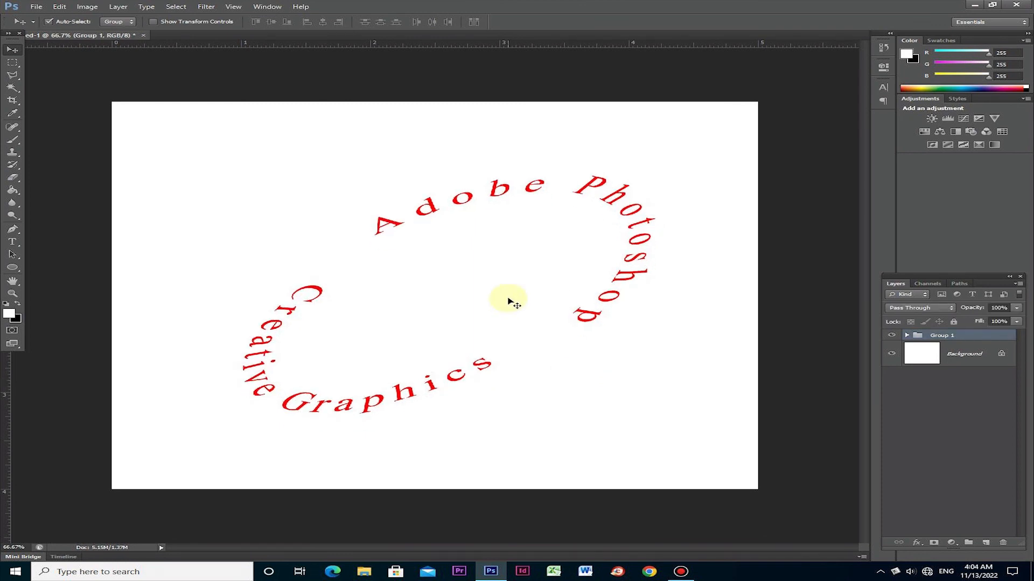